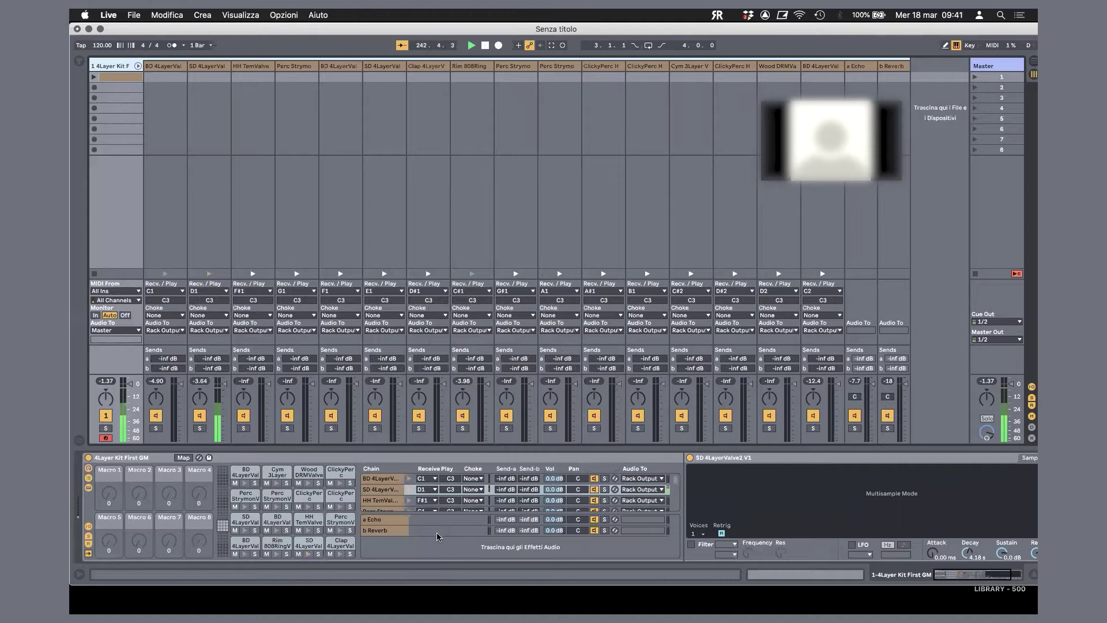
Step: Raise the Send-a level of the D1 snare chain in the drum rack to 0.0 dB
left_click_drag(506, 489, 506, 432)
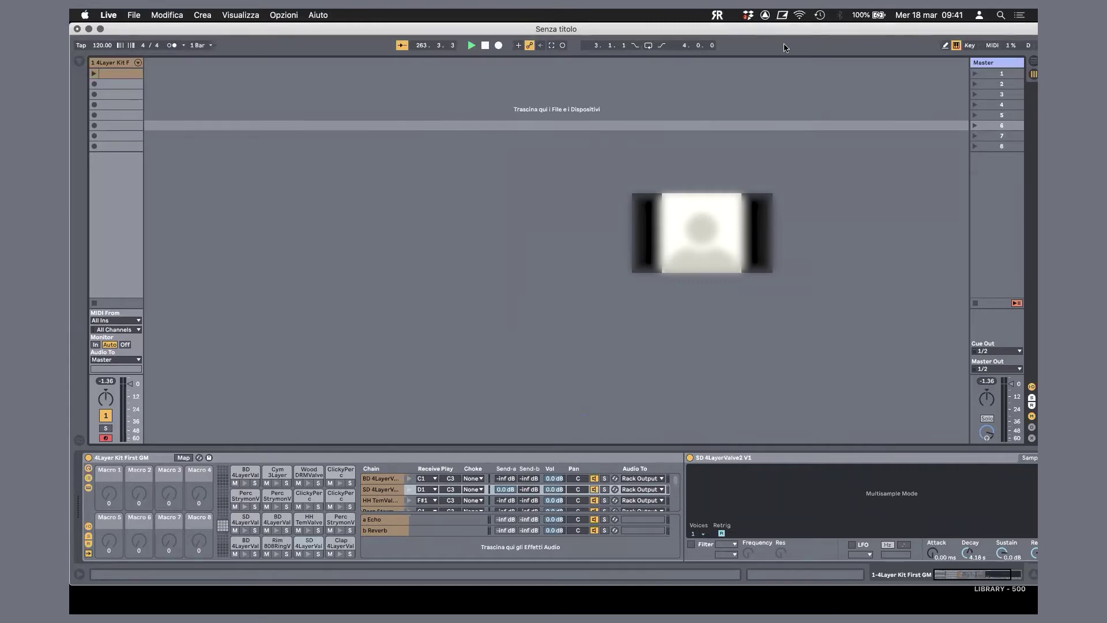
Step: Insert two new return tracks, A and B, into the Live set
left_click(203, 15)
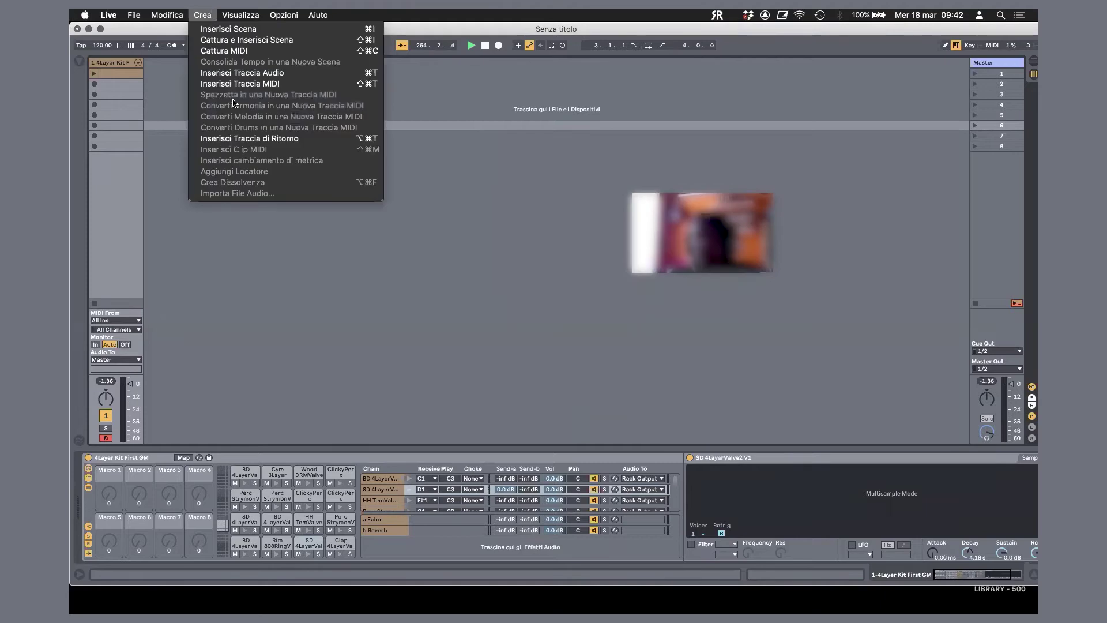
left_click(271, 141)
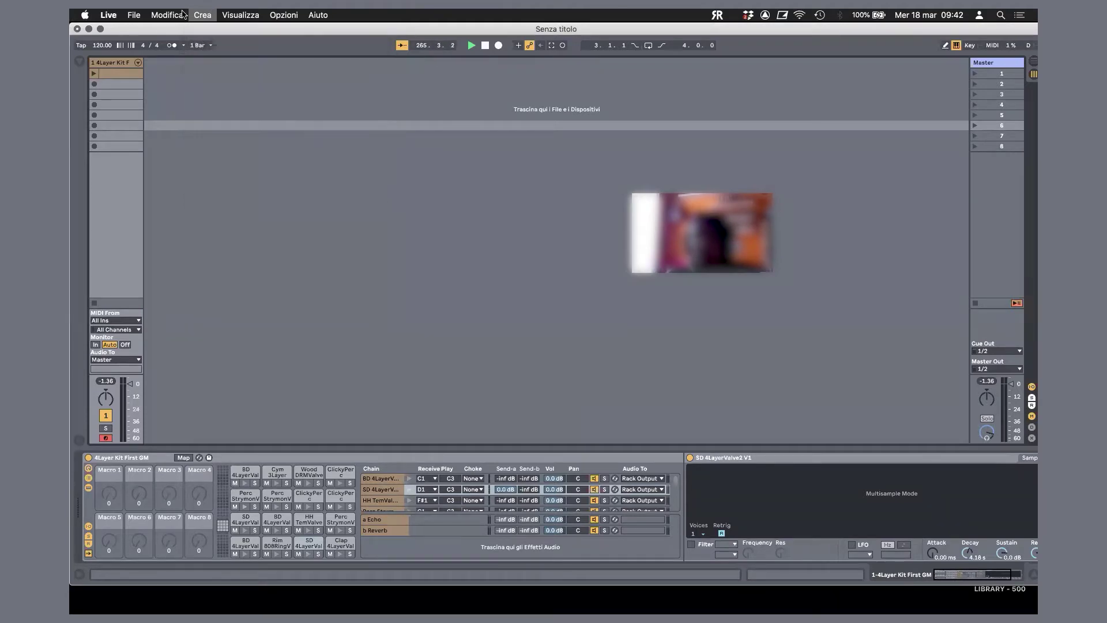
left_click(203, 15)
left_click(229, 139)
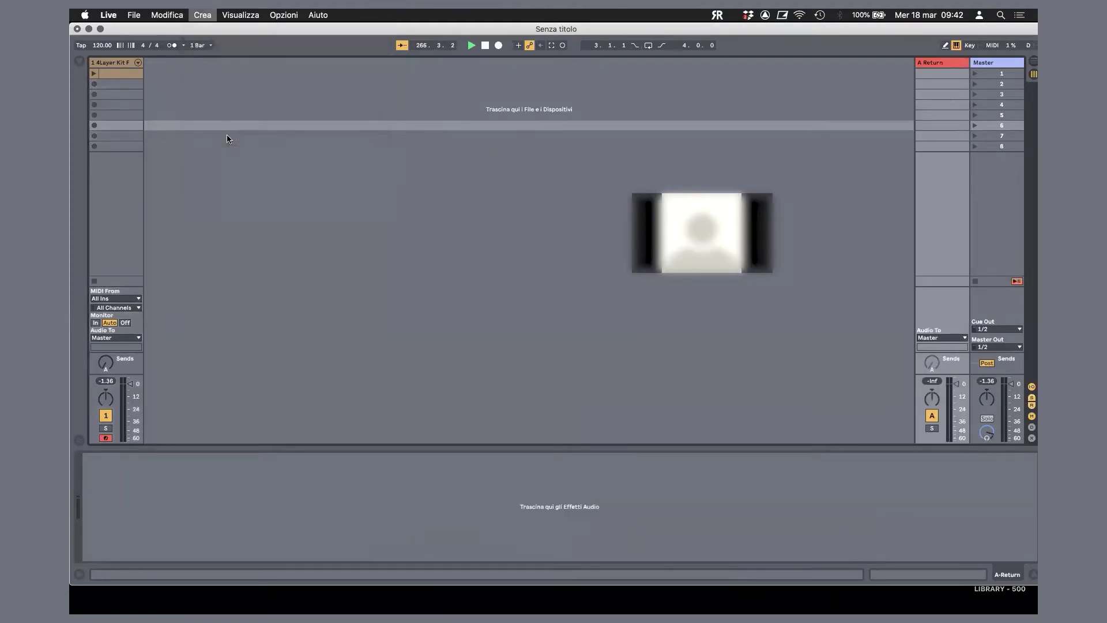
Step: On the 4Layer Kit track, route the a Echo return chain to A-Return and the b Reverb chain to B-Return
left_click(117, 63)
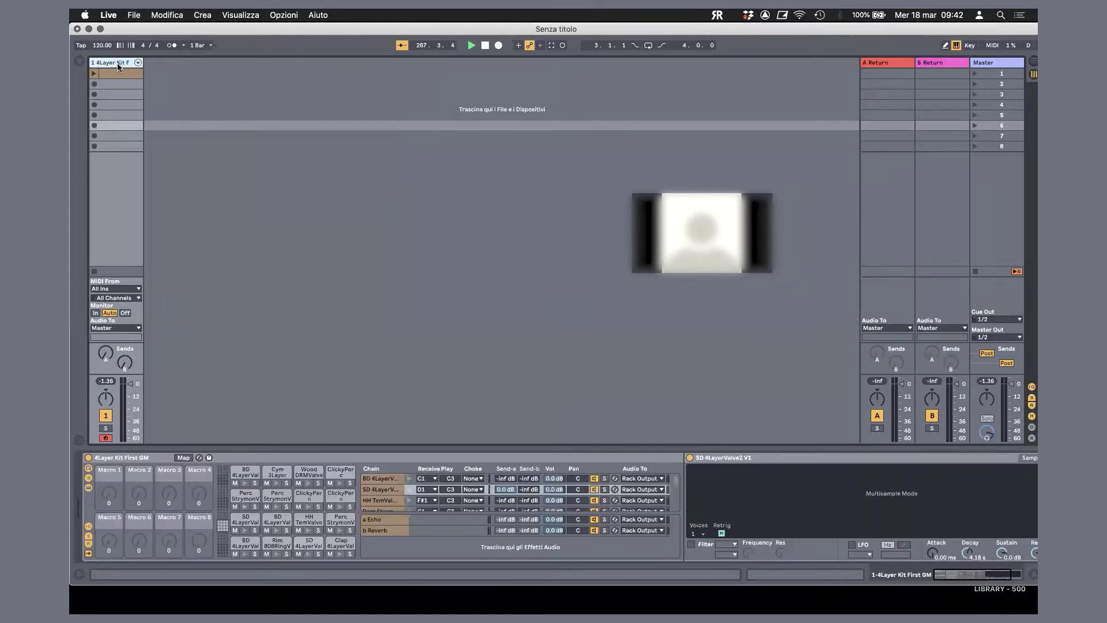
left_click(635, 490)
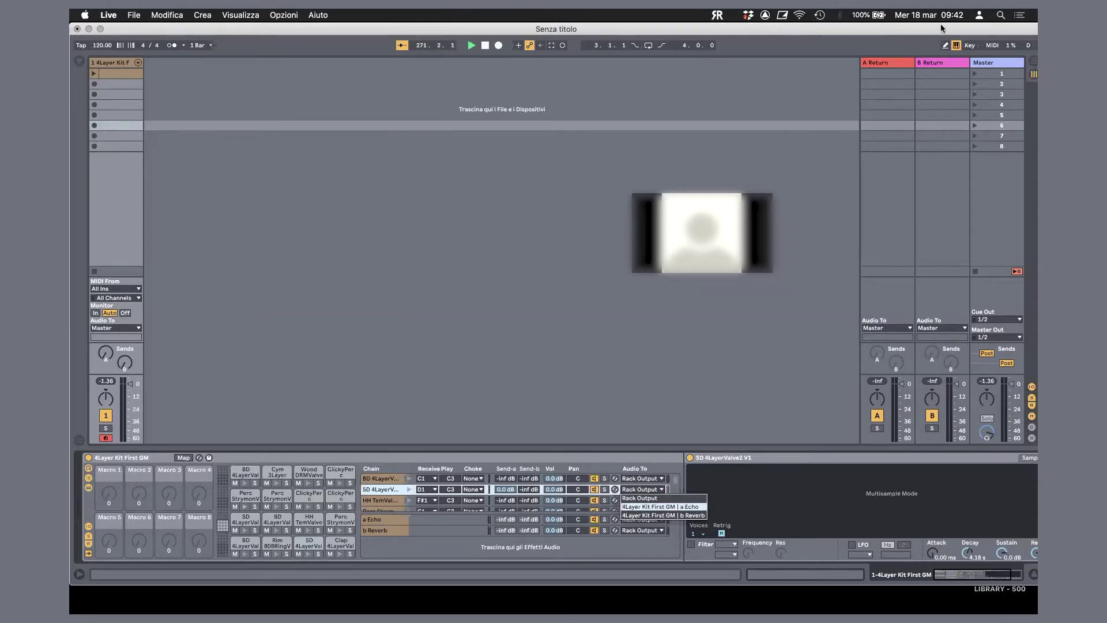
left_click(418, 487)
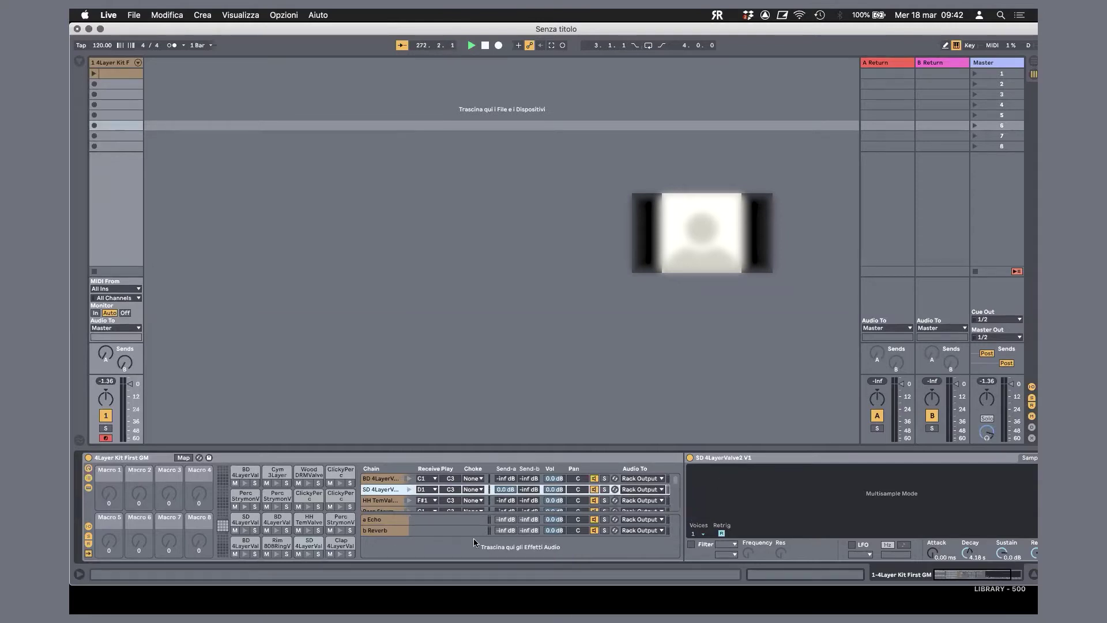
left_click(642, 519)
left_click(655, 535)
left_click(656, 529)
left_click(655, 553)
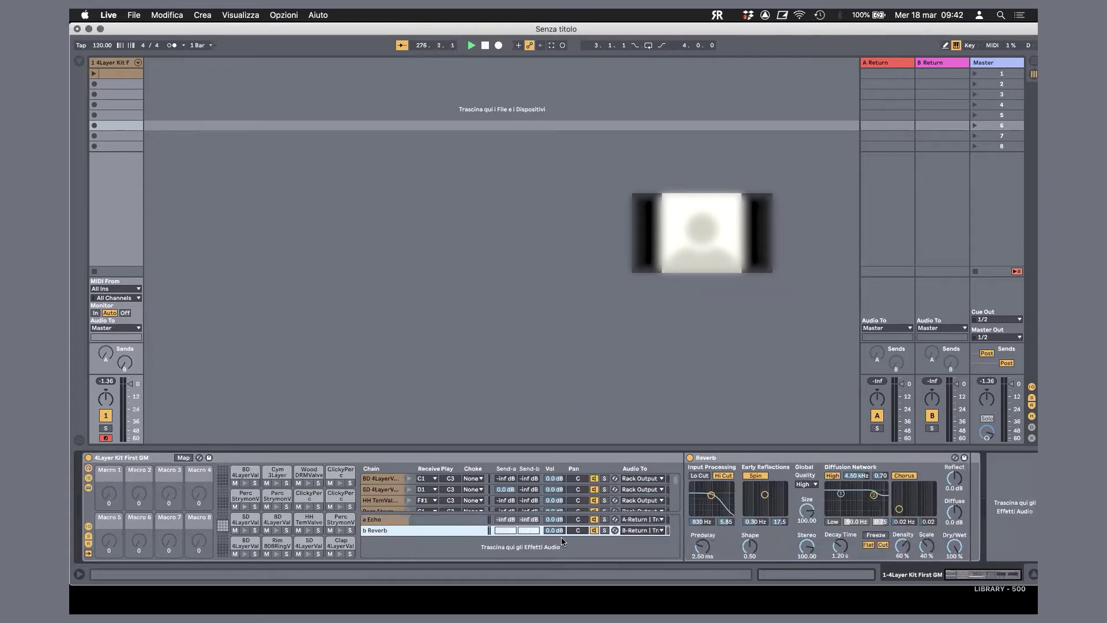
Step: Display the snare chain and the C1 bass drum chain, and examine the controls of the BD 4LayerValve1 sampler device
left_click(410, 489)
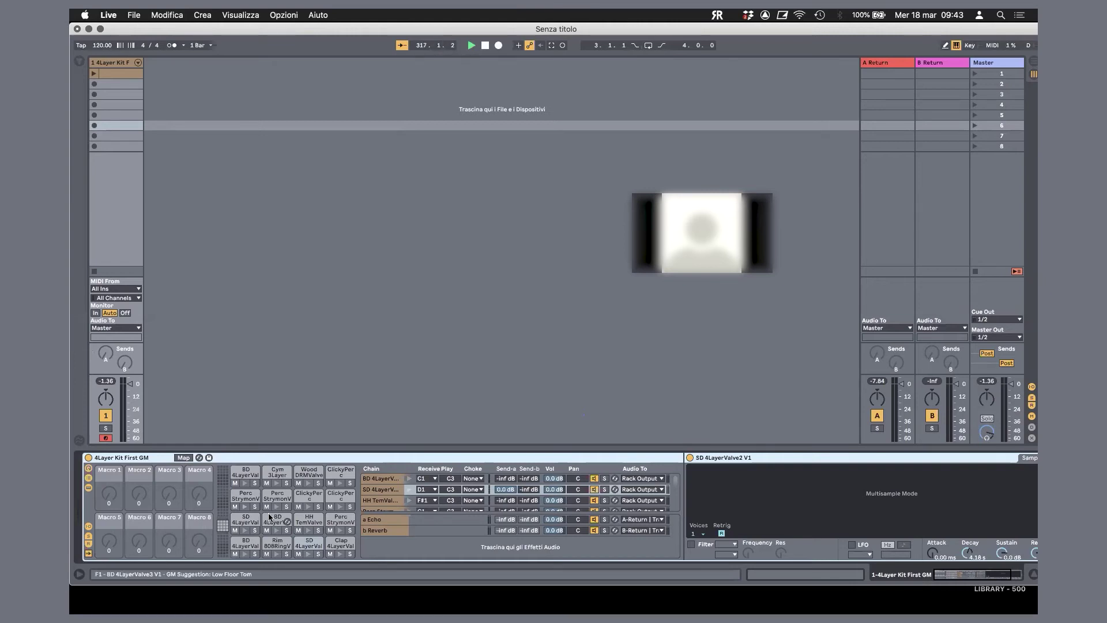
left_click(238, 478)
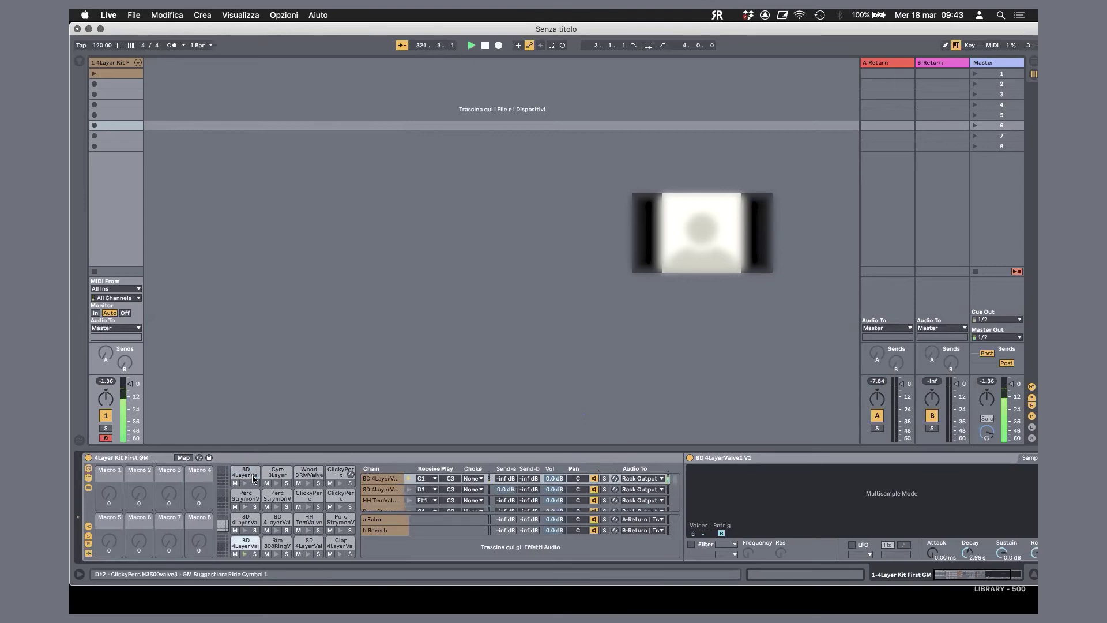
left_click(742, 458)
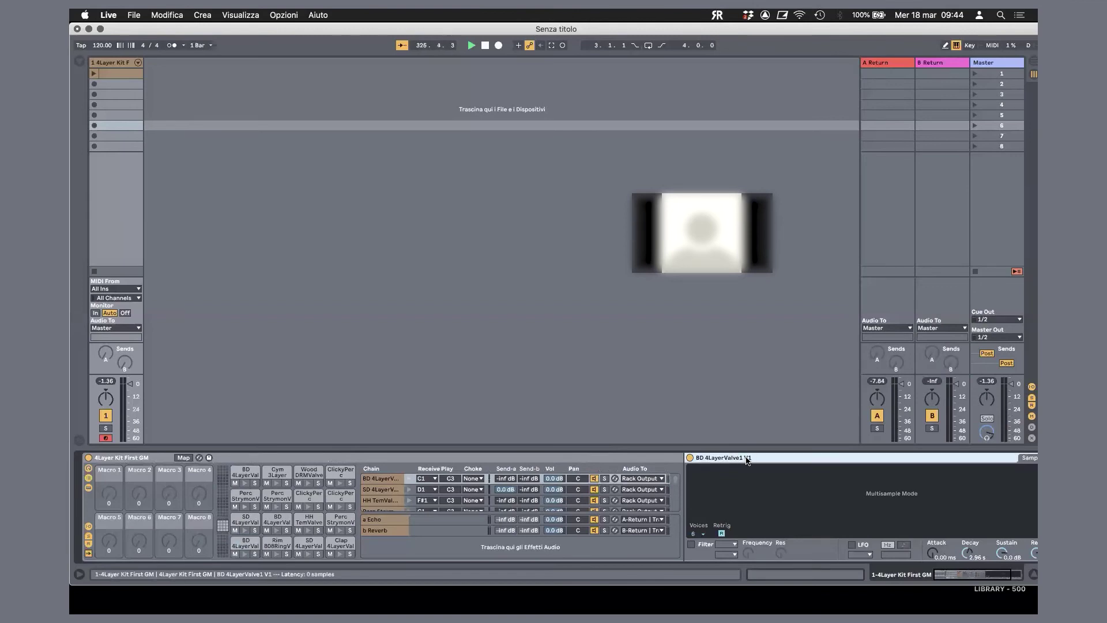
scroll(782, 510, "right", 5)
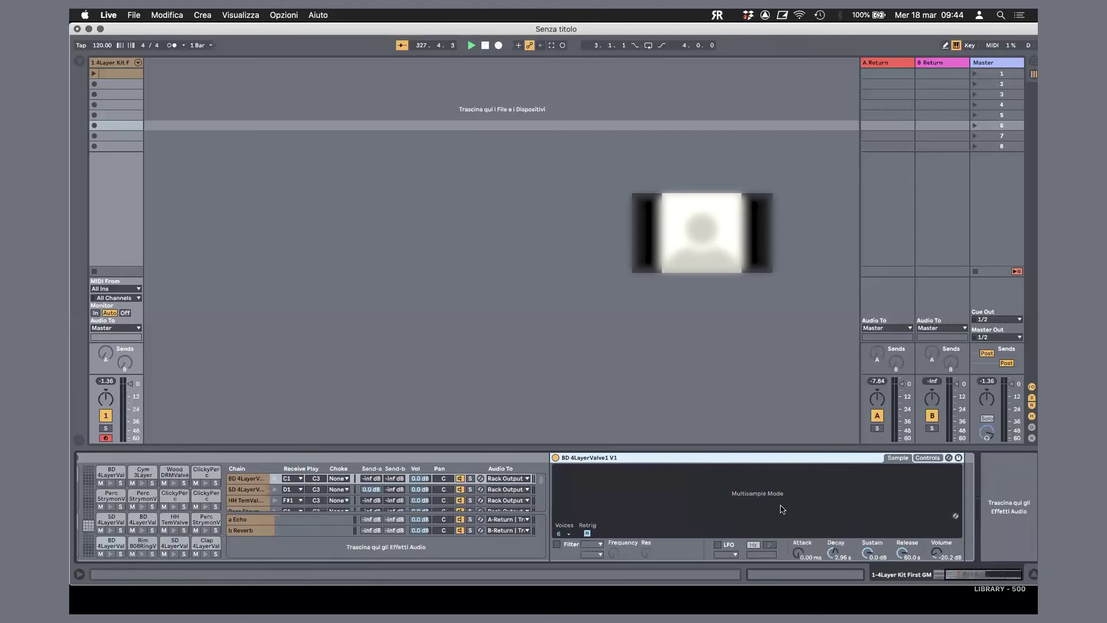
scroll(782, 509, "left", 5)
scroll(782, 509, "right", 5)
scroll(782, 509, "left", 5)
scroll(782, 509, "right", 5)
scroll(782, 509, "left", 5)
scroll(782, 509, "right", 5)
scroll(782, 509, "left", 5)
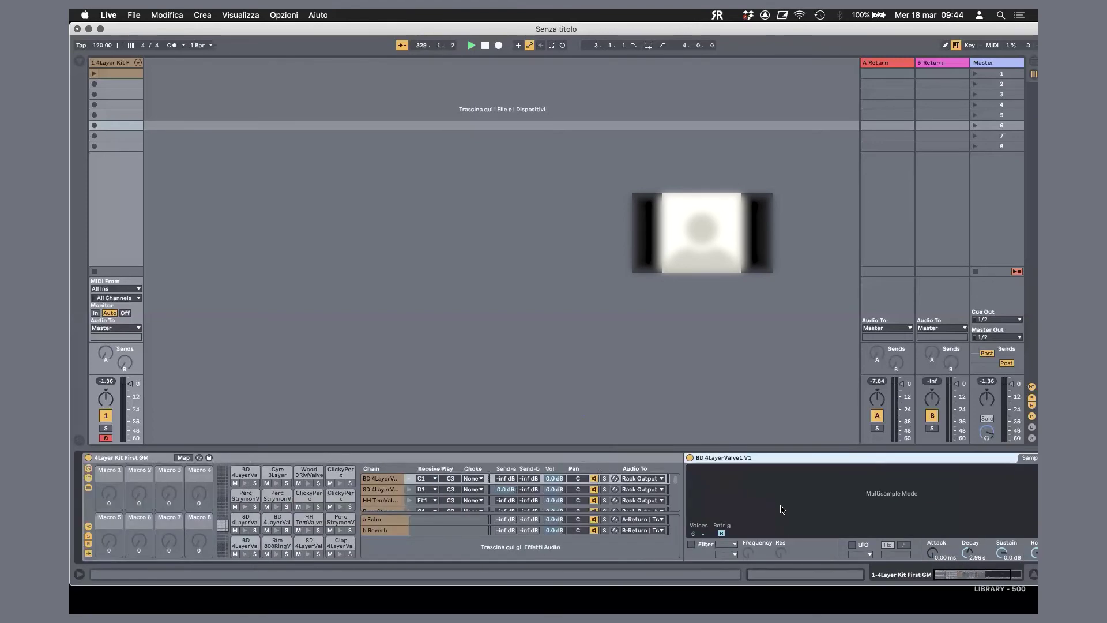
Step: Fold the BD 4LayerValve1 device and add an Overdrive audio effect to the C1 bass drum pad
double_click(745, 458)
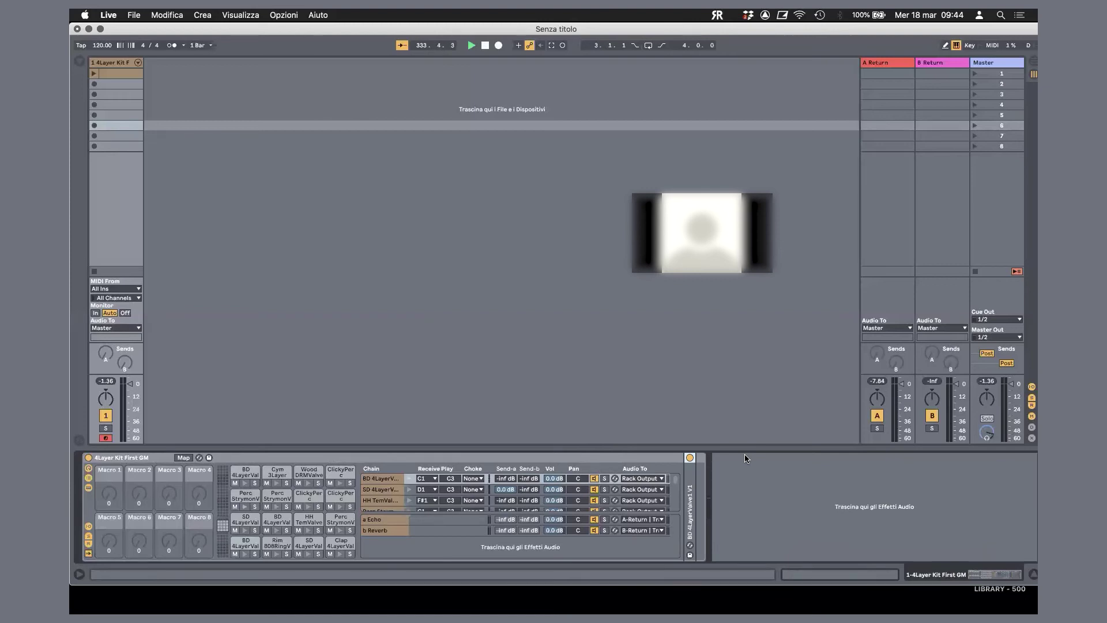
left_click(79, 60)
left_click_drag(231, 303, 245, 546)
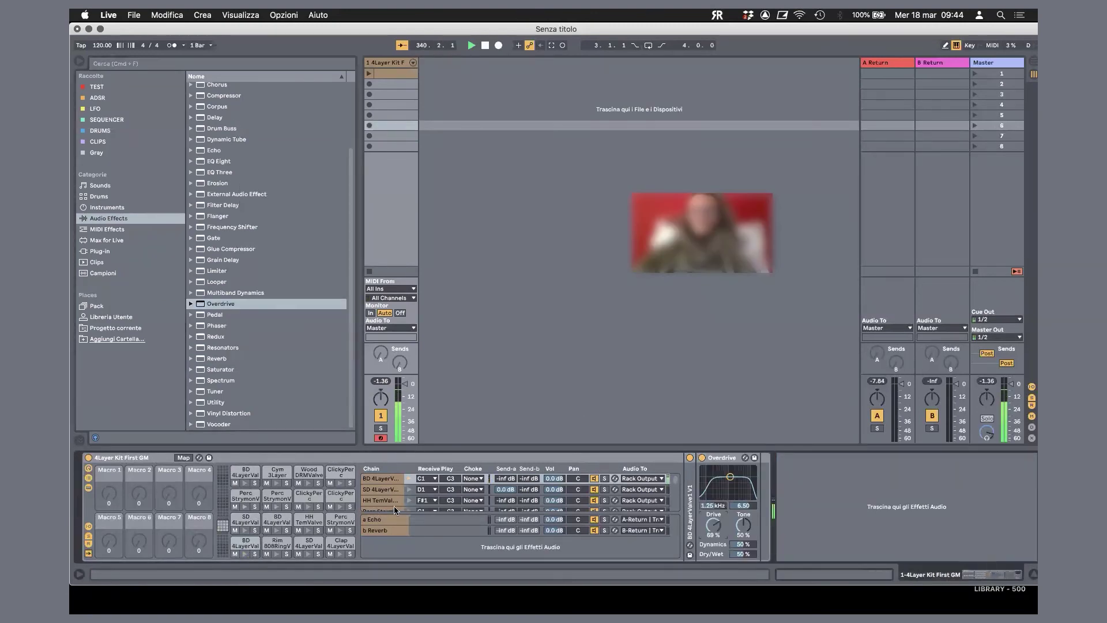
Step: Show the D1 snare chain, fold its sampler device and add a Compressor after it
left_click(383, 489)
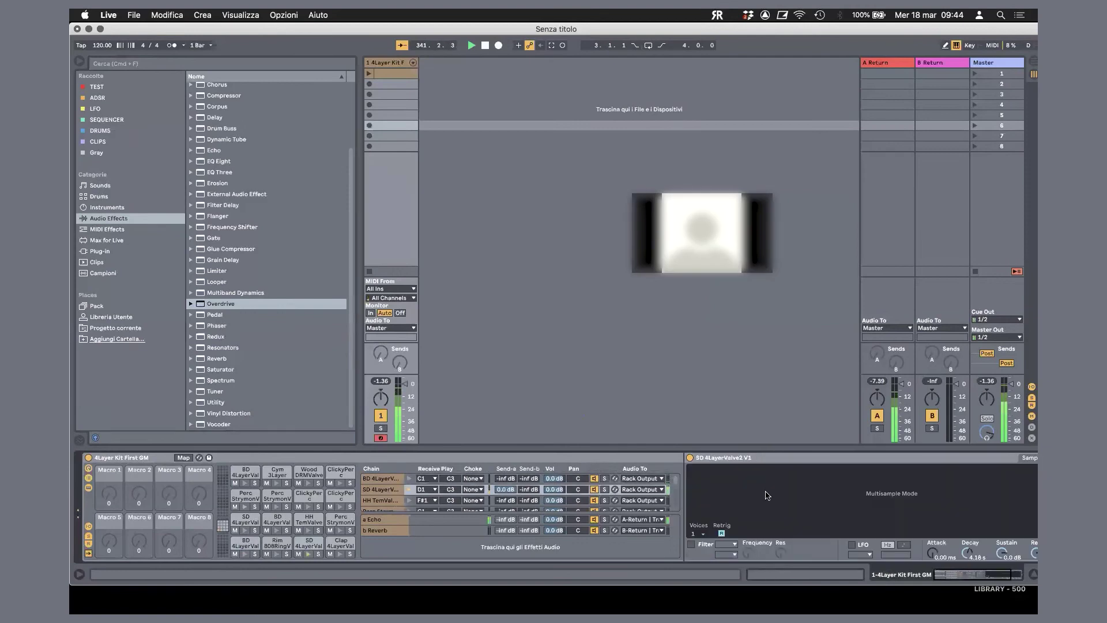
double_click(756, 457)
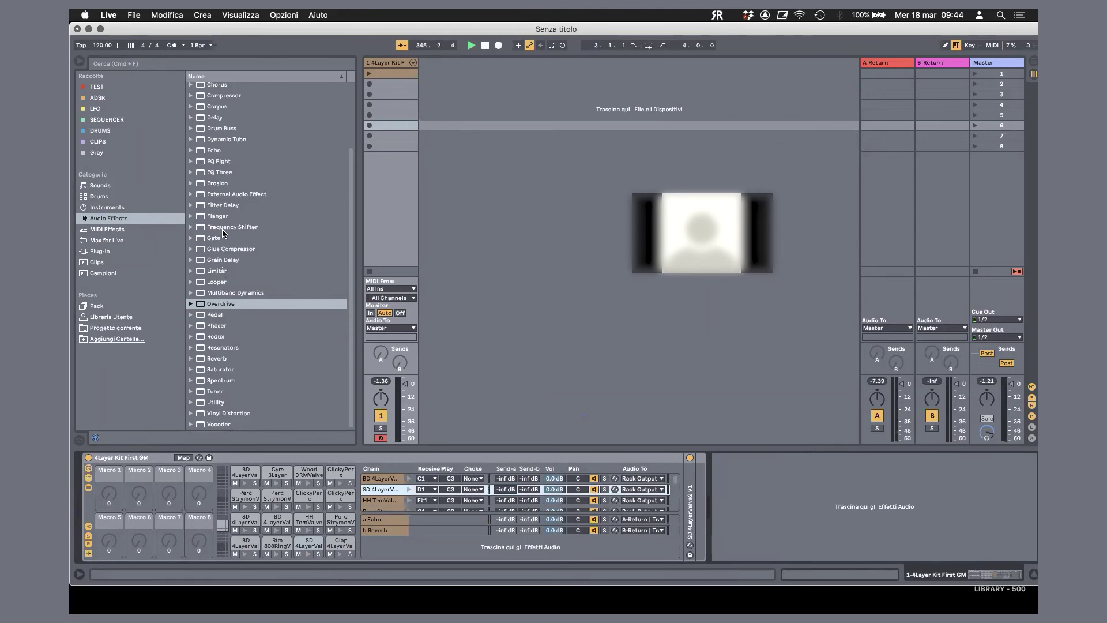
mouse_move(222, 95)
left_mouse_down()
mouse_move(556, 461)
mouse_move(731, 487)
left_mouse_up()
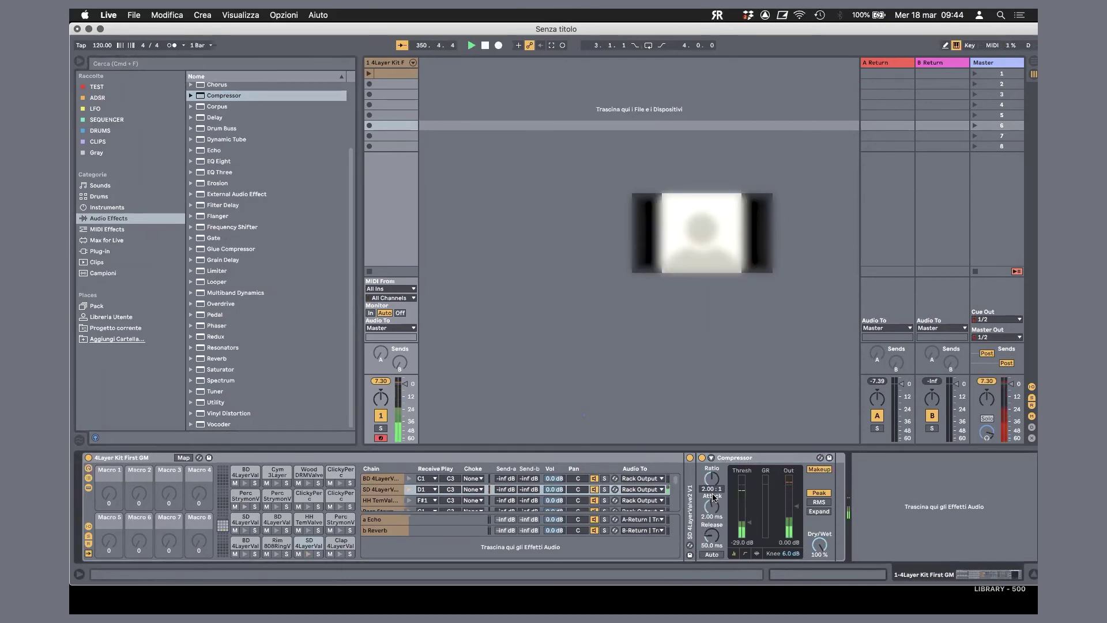
Step: Audition the drum pads from the computer MIDI keyboard, shifting its octave range to C0–D1
key("a")
key("e")
key("z")
key("s")
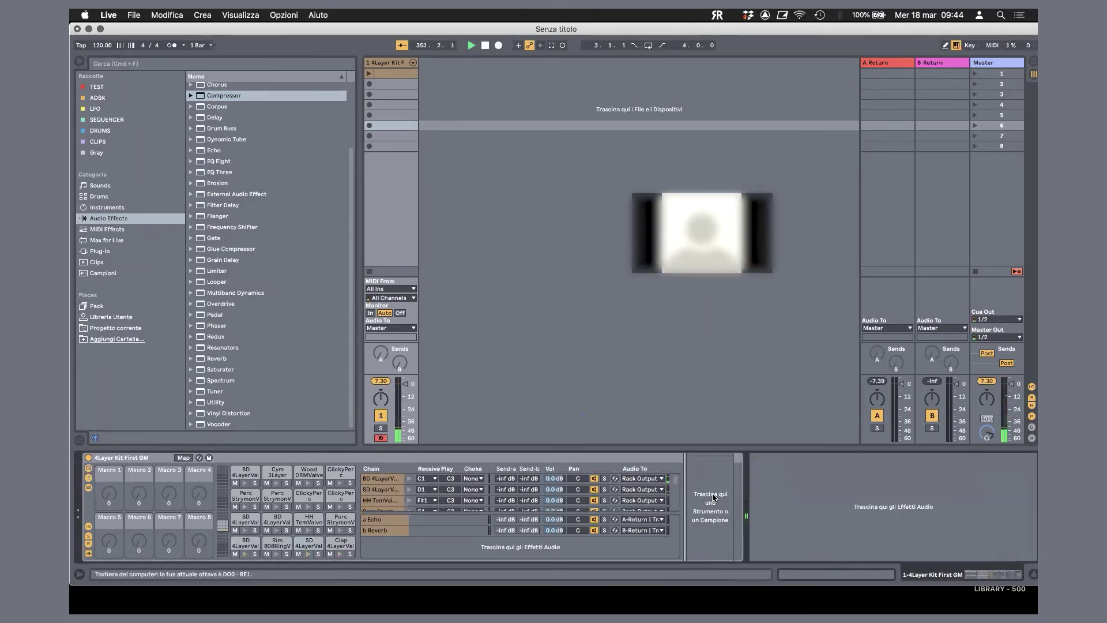